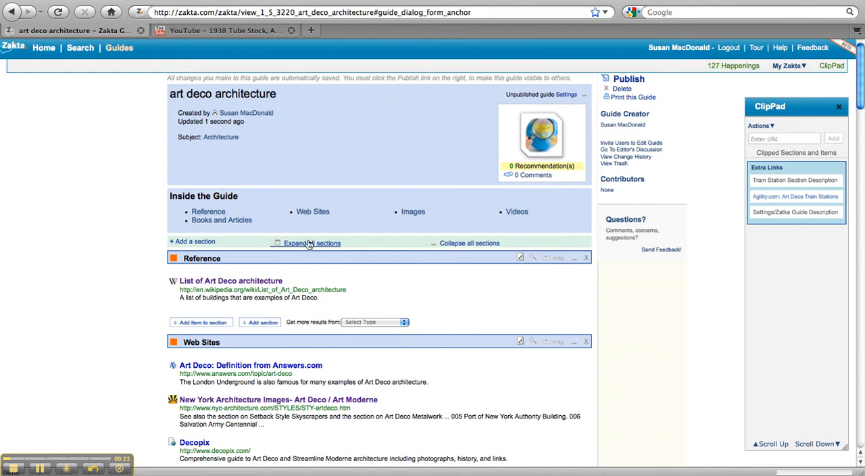
Copy the full annotation text of the Train Station Section Description clip in the ClipPad
click(312, 211)
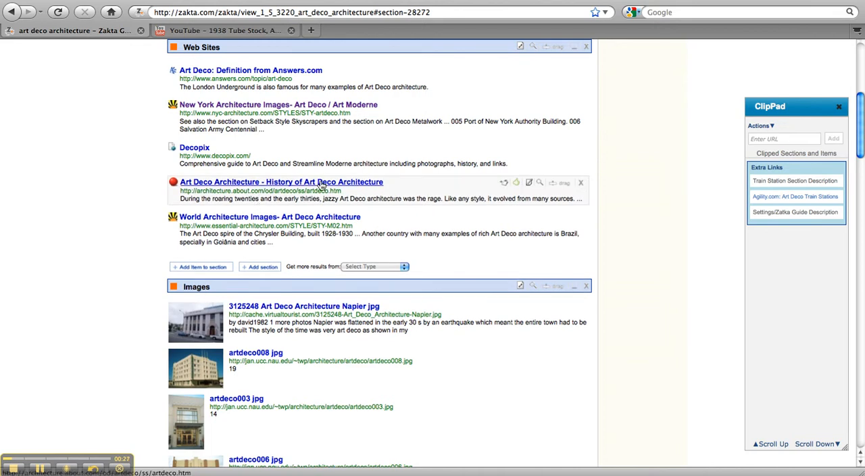
drag(861, 105, 856, 61)
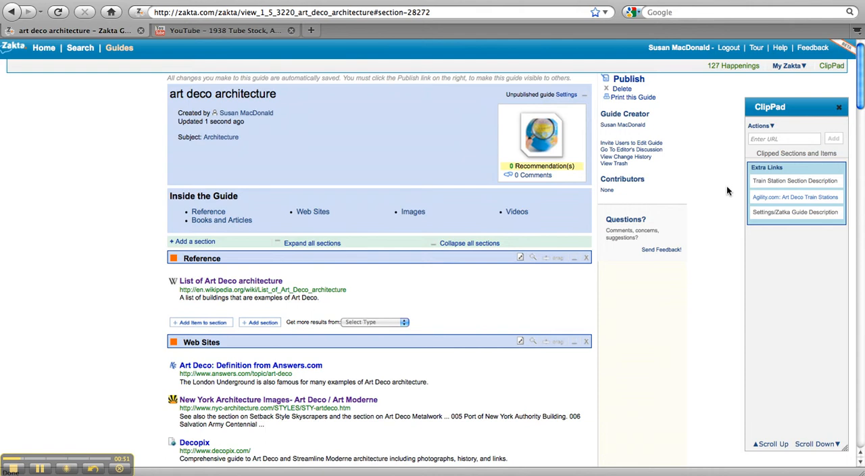
mouse_move(764, 182)
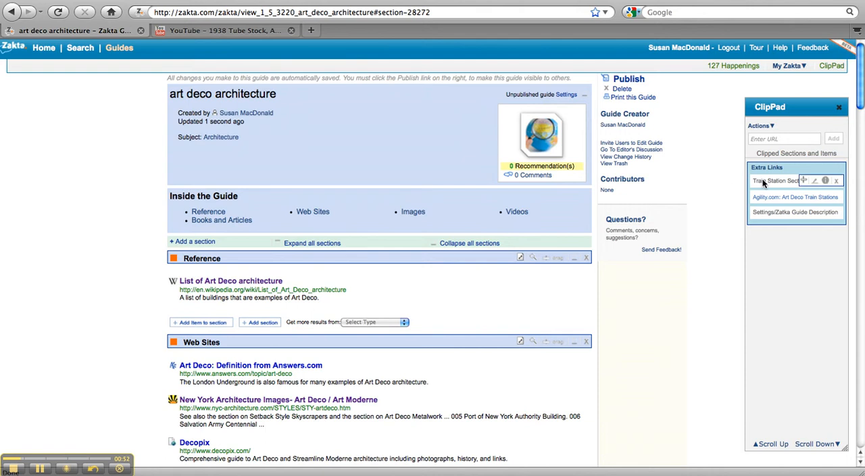
click(815, 181)
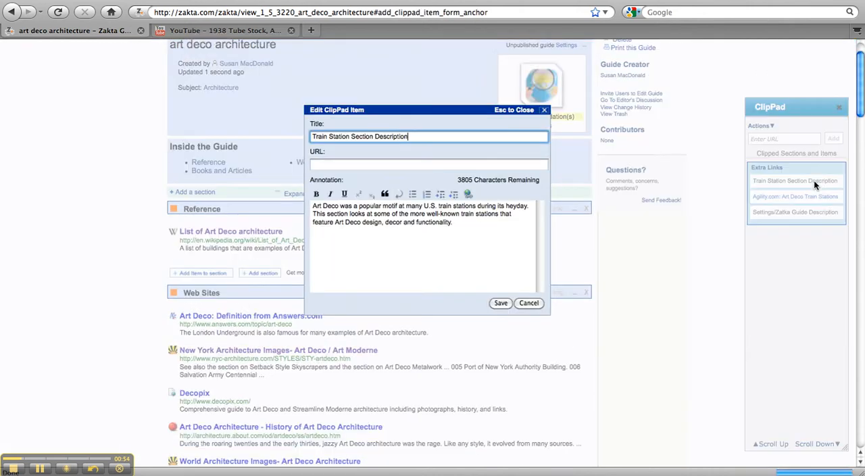
drag(453, 222, 301, 197)
key(super+c)
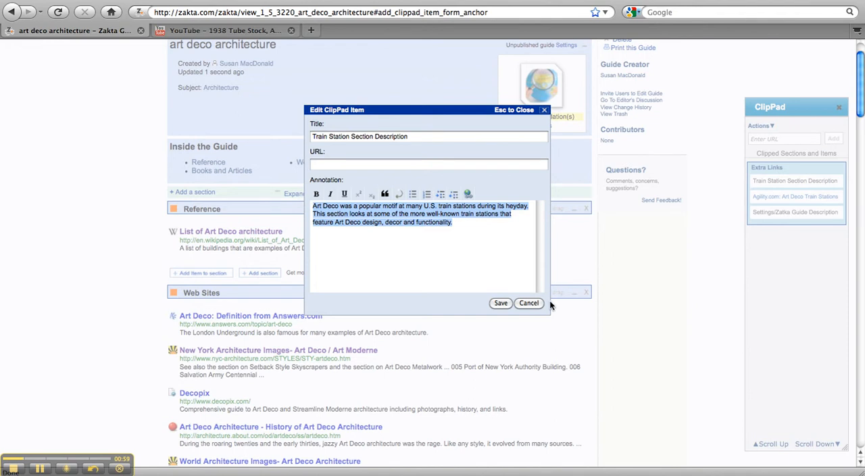
click(529, 303)
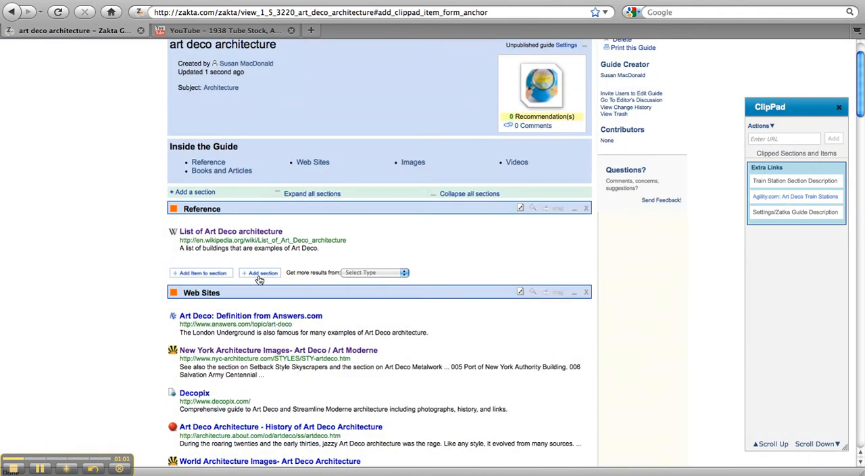
Start a new section below Reference titled "Art Deco Train Stations" and paste the copied text as its description
click(258, 273)
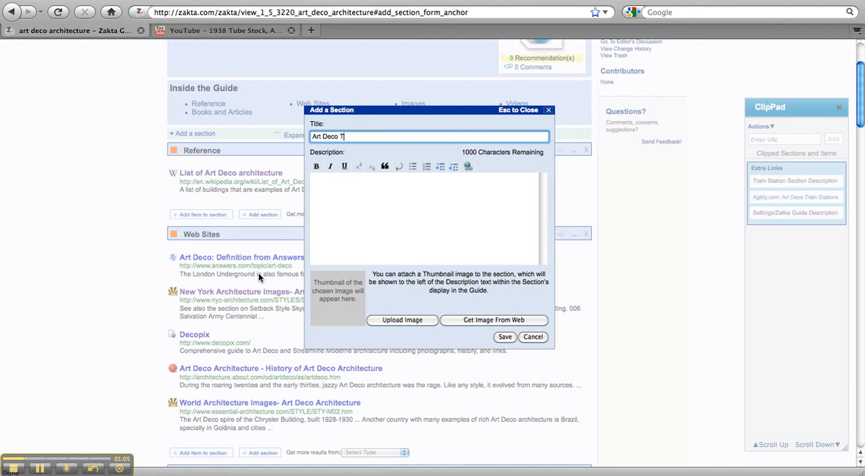
text(Art Deco Train Stations)
click(360, 184)
key(super+v)
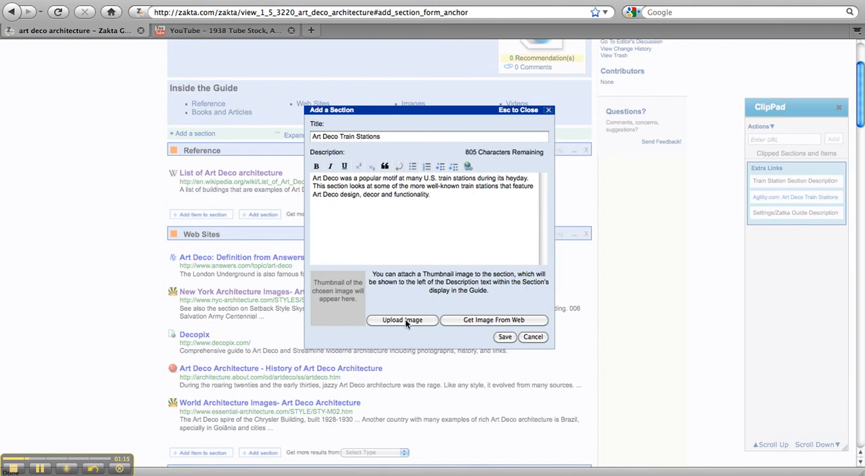
Search the web for a section thumbnail and copy the image location of the ancientshore.com train station picture
click(467, 320)
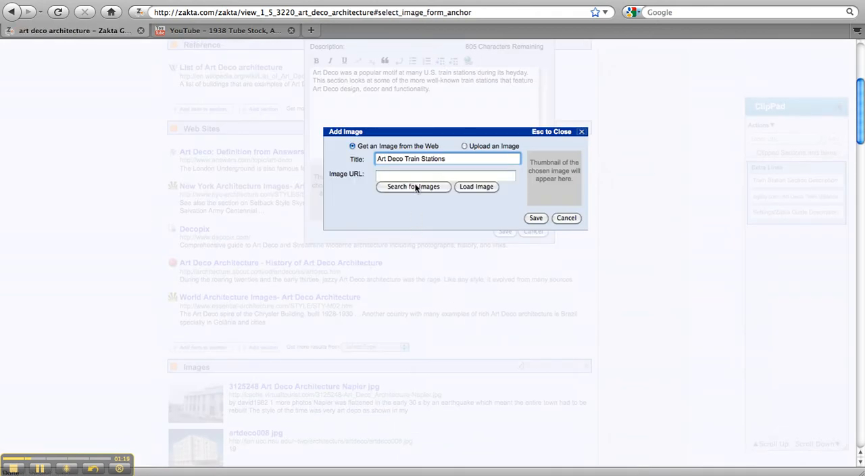
click(414, 187)
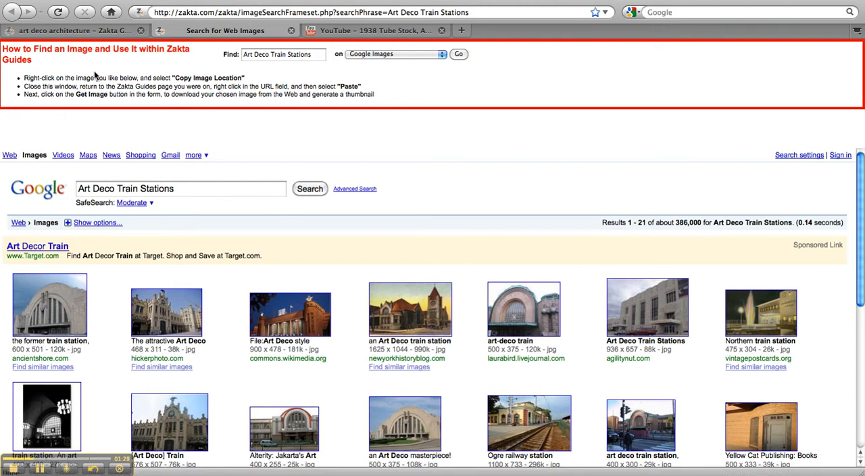
right_click(48, 297)
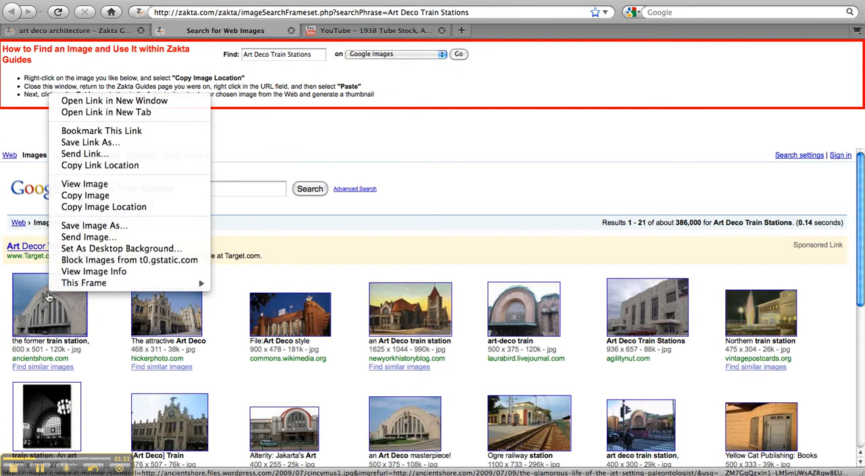
click(80, 210)
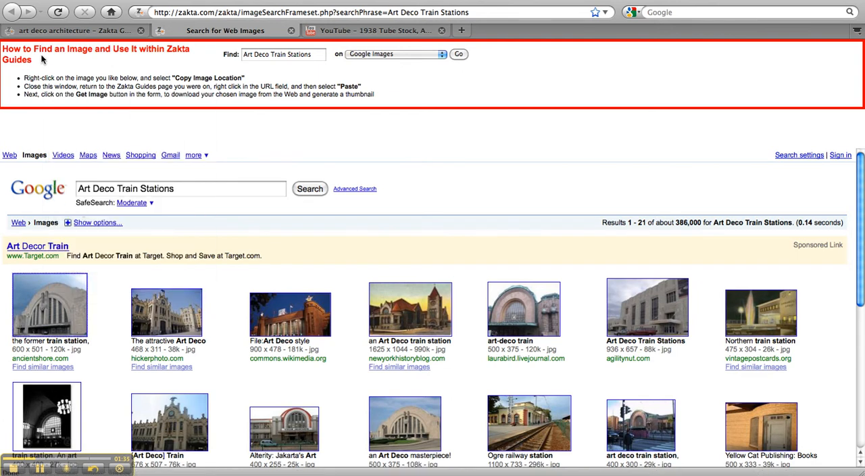
Load the copied image URL as the section's thumbnail and save the Art Deco Train Stations section
click(50, 32)
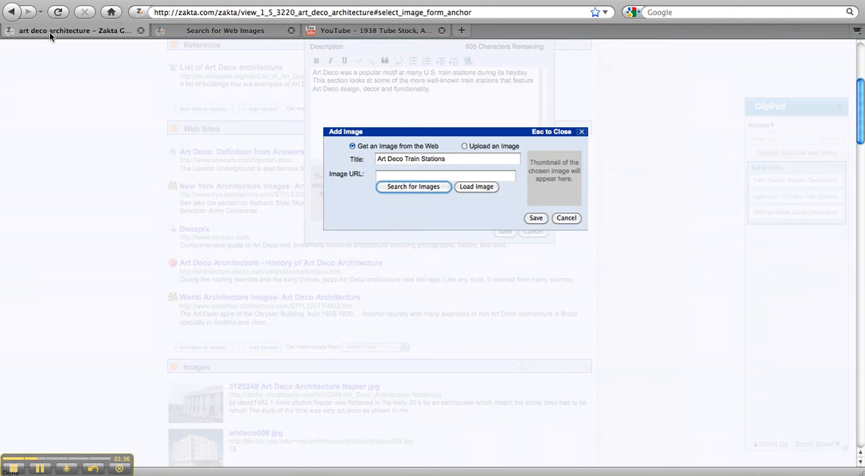
click(420, 176)
click(407, 173)
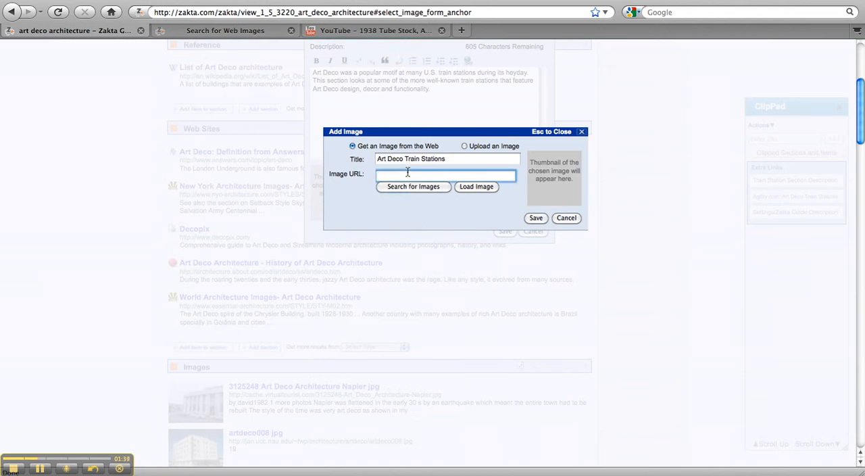
key(super+v)
click(474, 187)
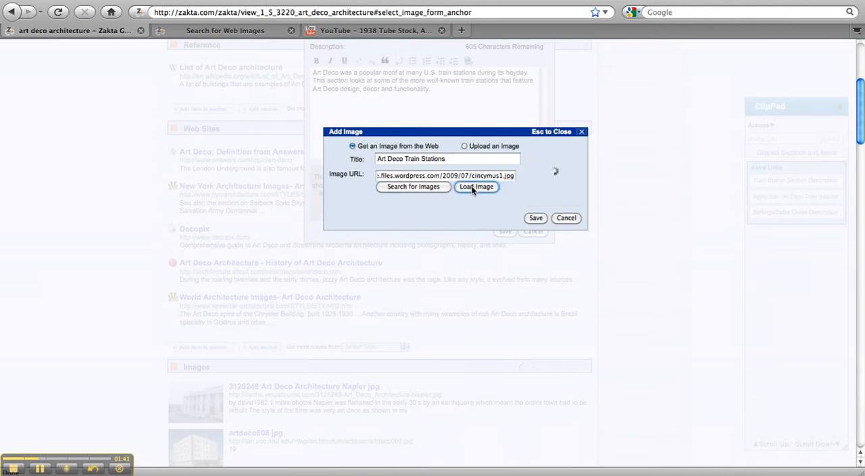
click(535, 218)
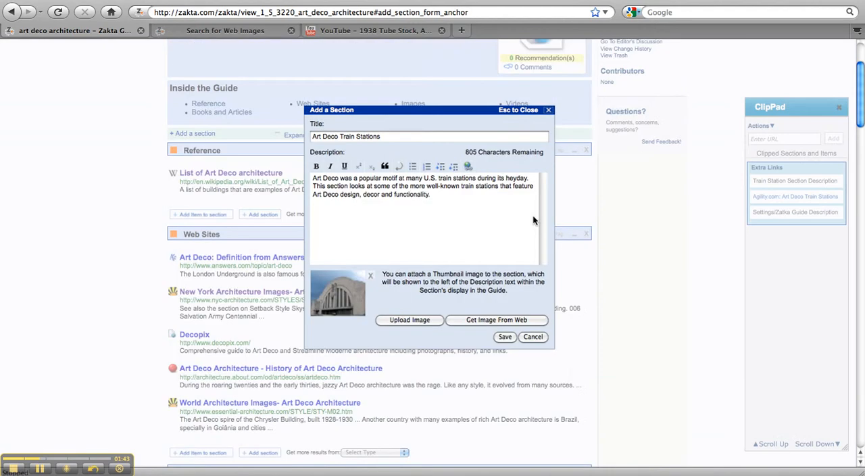
click(504, 337)
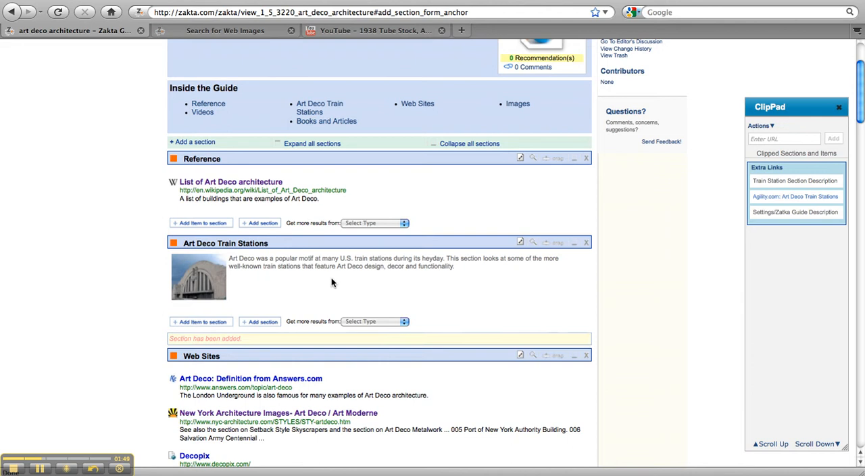
Start a new item in the Art Deco Train Stations section and title it "YouTube video"
click(201, 321)
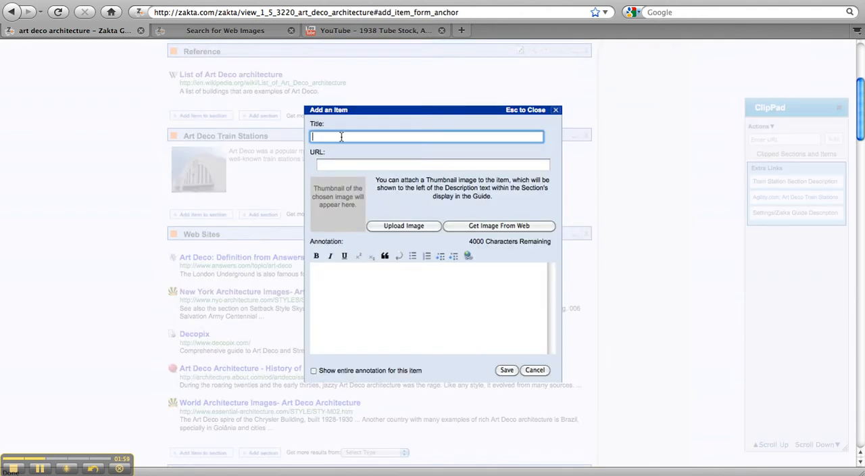
text(youTu)
key(BackSpace)
key(BackSpace)
key(BackSpace)
Copy the address of the YouTube 1938 Tube Stock video page into the new item's URL
click(358, 31)
click(275, 12)
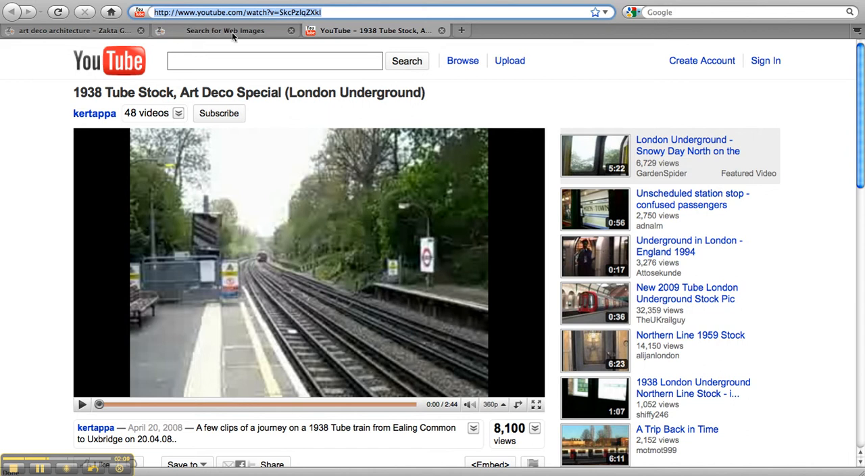
click(121, 31)
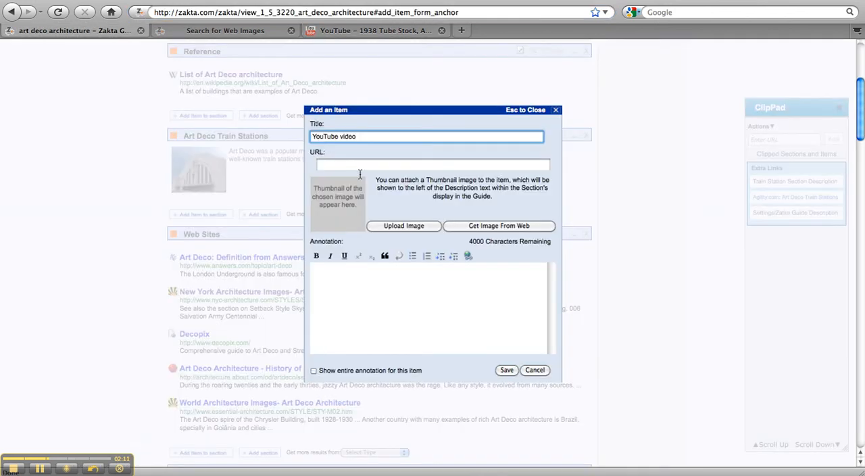
click(346, 164)
key(super+v)
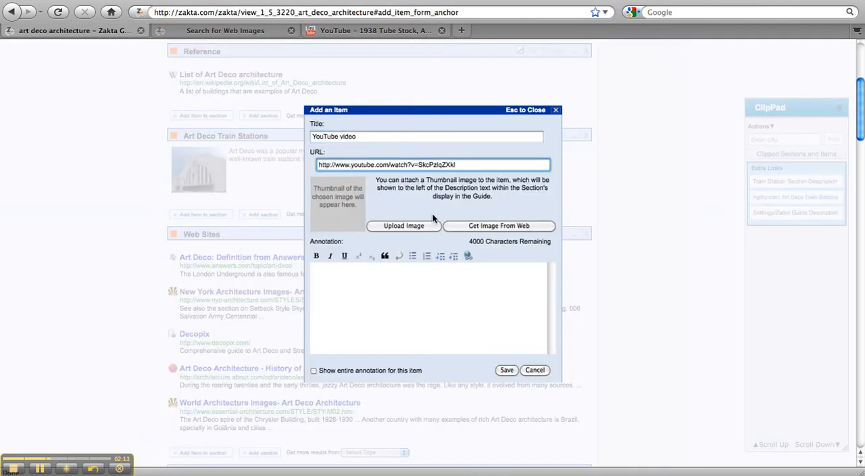
Attach the video's own web thumbnail to the YouTube video item and save the item
click(471, 228)
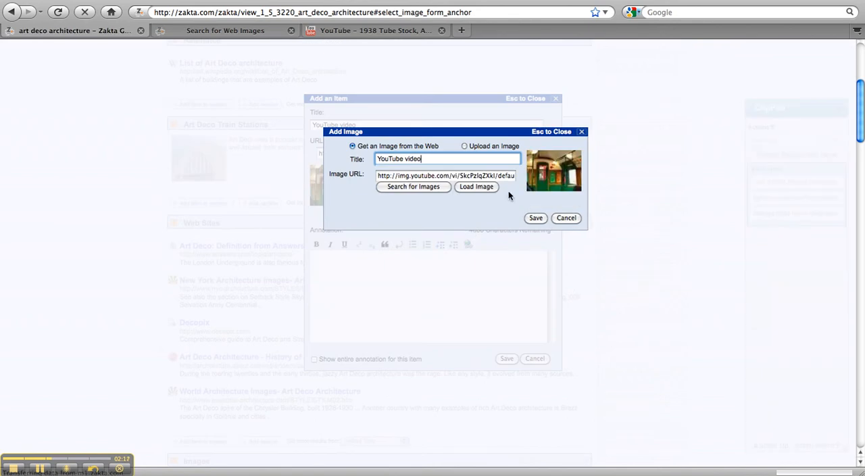
click(536, 217)
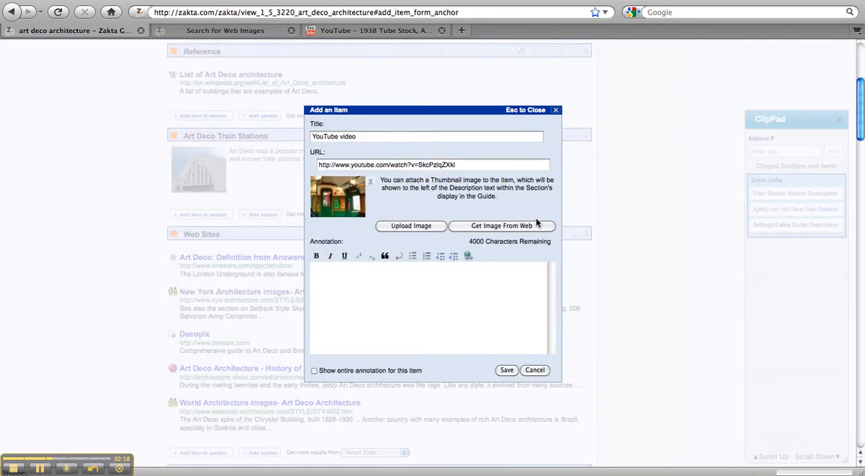
click(503, 369)
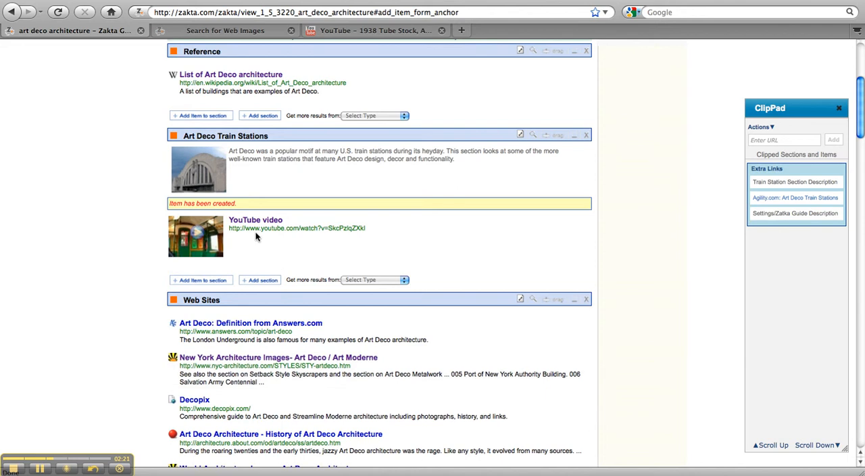
Play the YouTube video embedded in the Art Deco Train Stations section, and close the video player
mouse_move(203, 247)
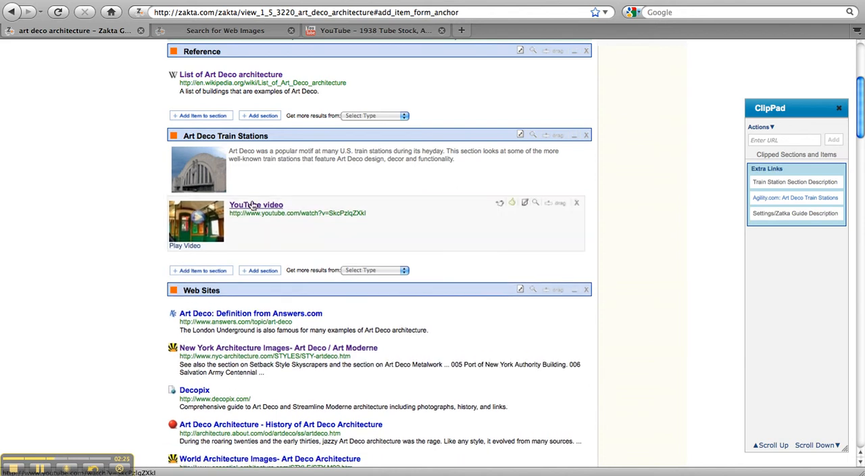
click(186, 247)
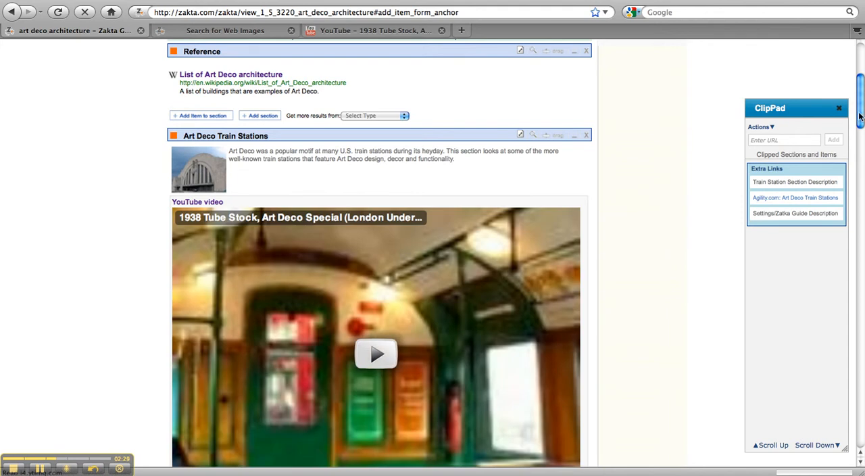
drag(860, 117, 860, 142)
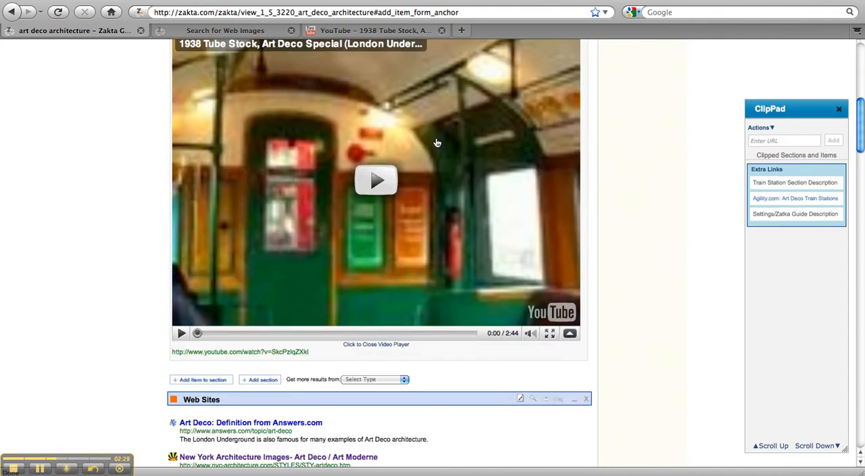
click(375, 181)
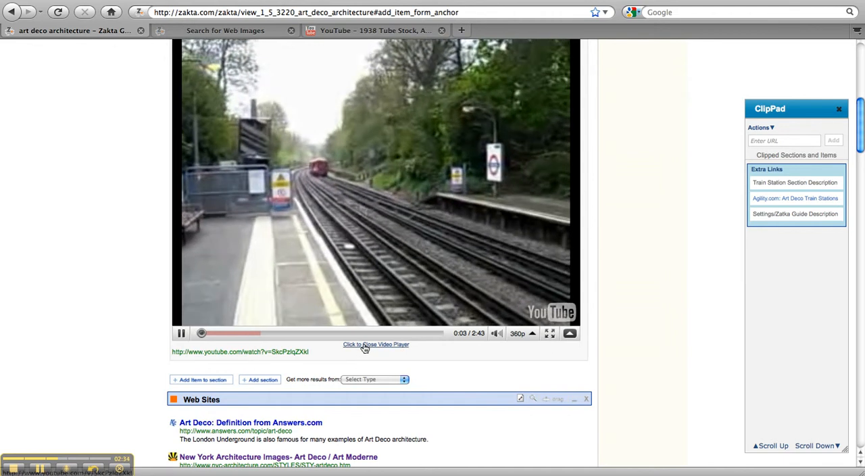
click(364, 344)
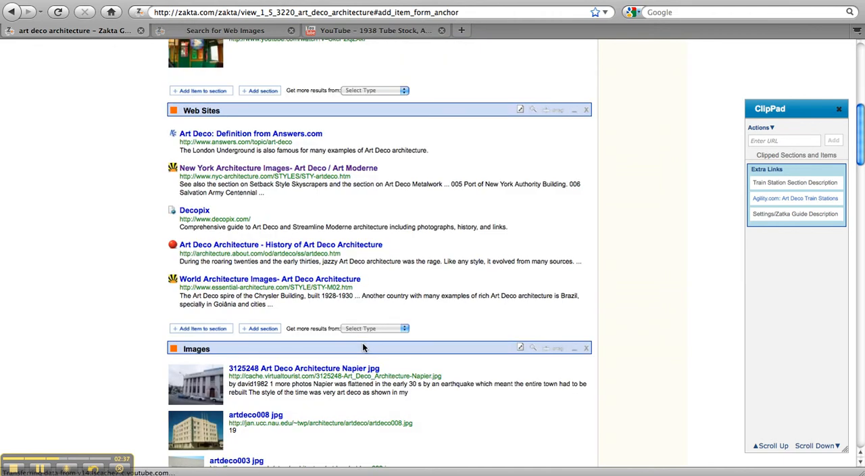
Move the "Agility.com: Art Deco Train Stations" clip from the ClipPad into the Art Deco Train Stations section below the YouTube video
drag(859, 154, 859, 122)
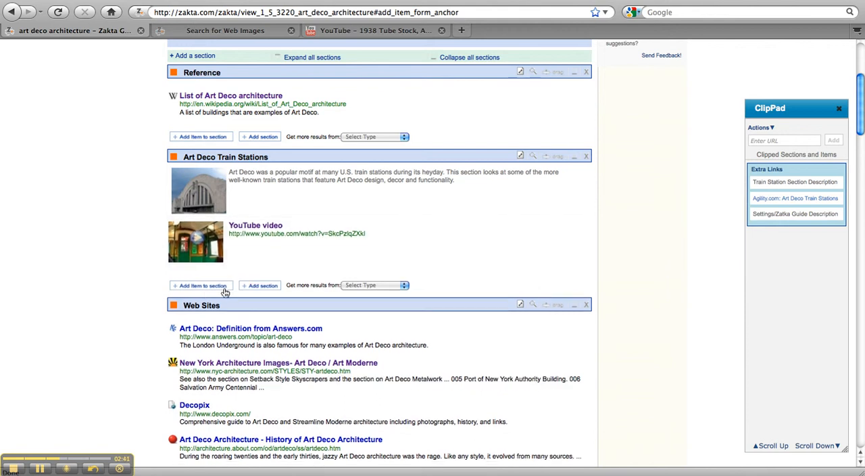
mouse_move(780, 198)
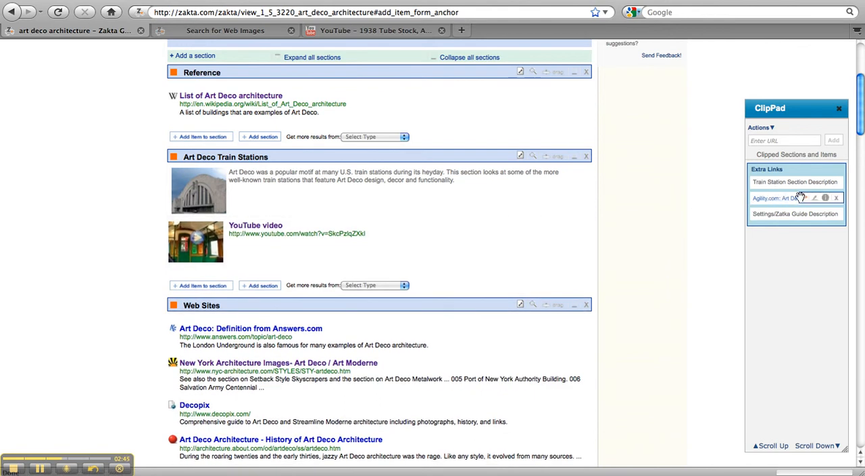
drag(805, 197, 247, 275)
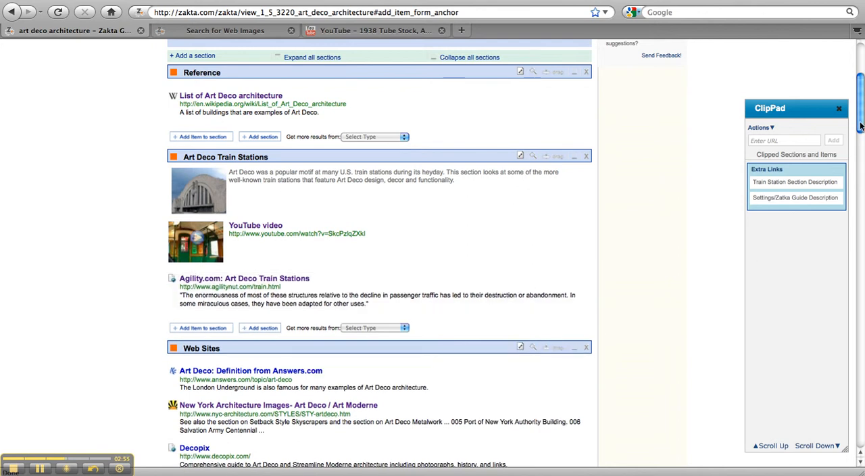
Copy the full annotation text of the Settings/Zatka Guide Description clip in the ClipPad
drag(861, 129, 863, 81)
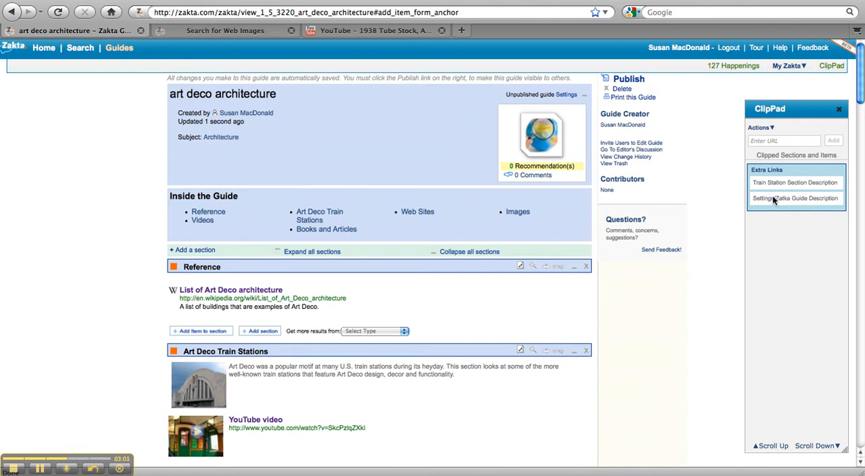
mouse_move(774, 198)
click(815, 199)
drag(392, 229, 312, 207)
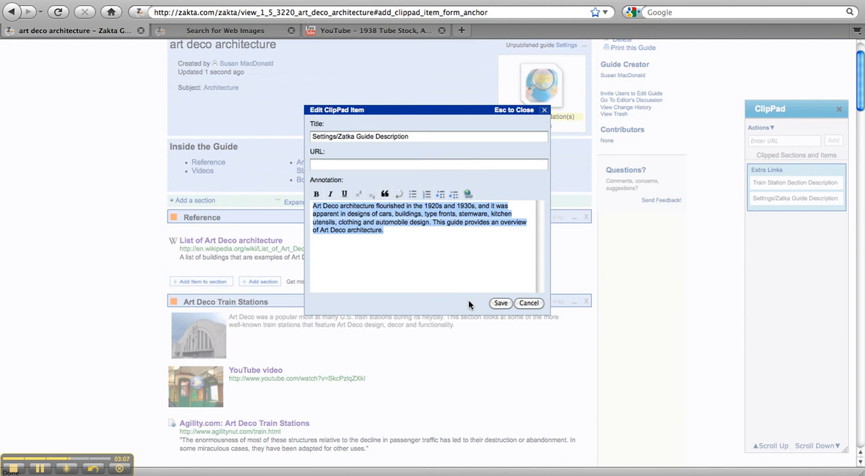
click(529, 303)
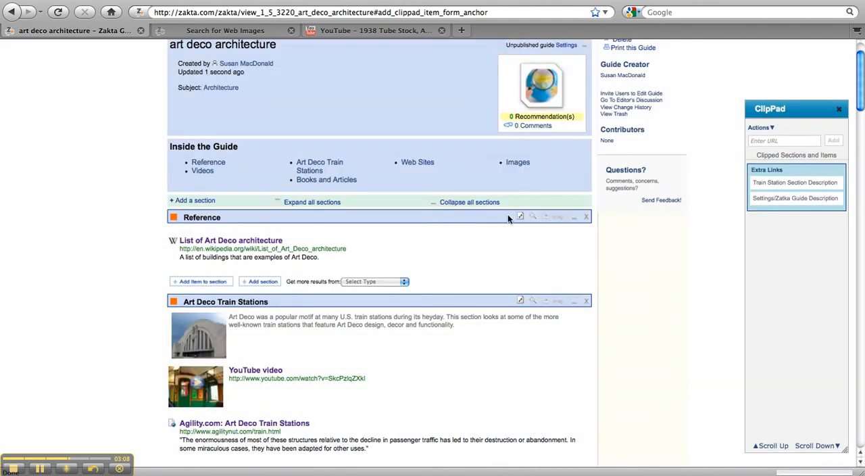
In the guide's settings, set the title to "Art Deco Architecture" and paste the copied annotation text as the description
click(566, 45)
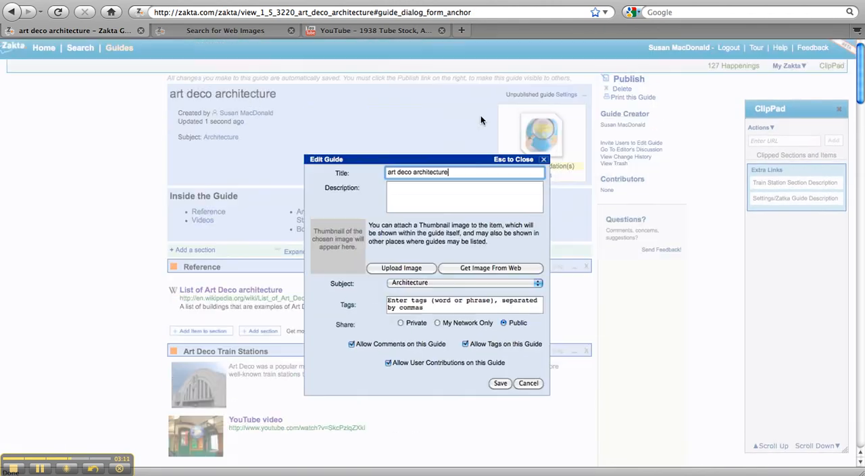
drag(456, 172, 376, 169)
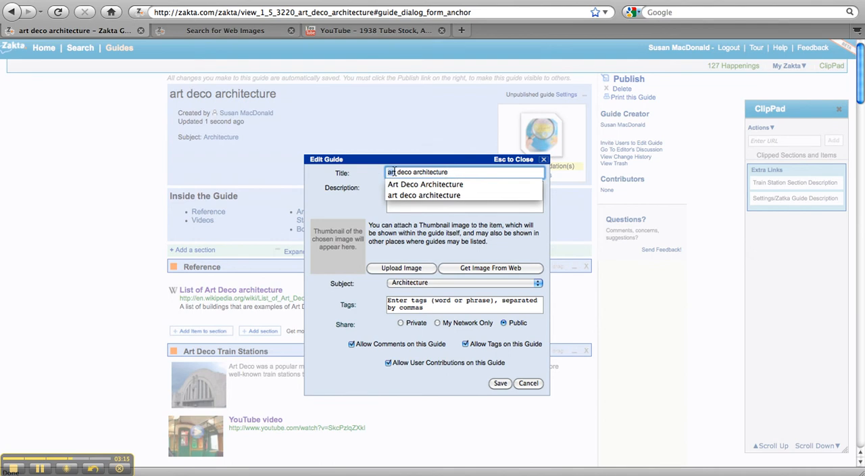
triple_click(394, 172)
text(Art Deco Architectu)
click(403, 208)
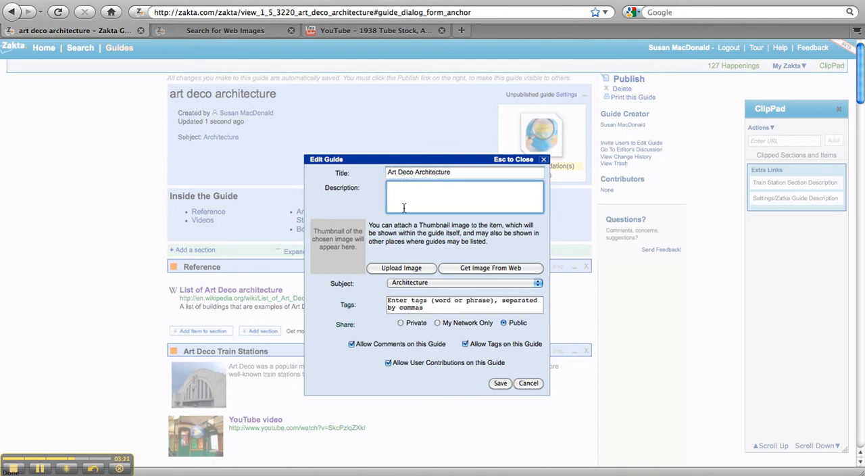
key(super+v)
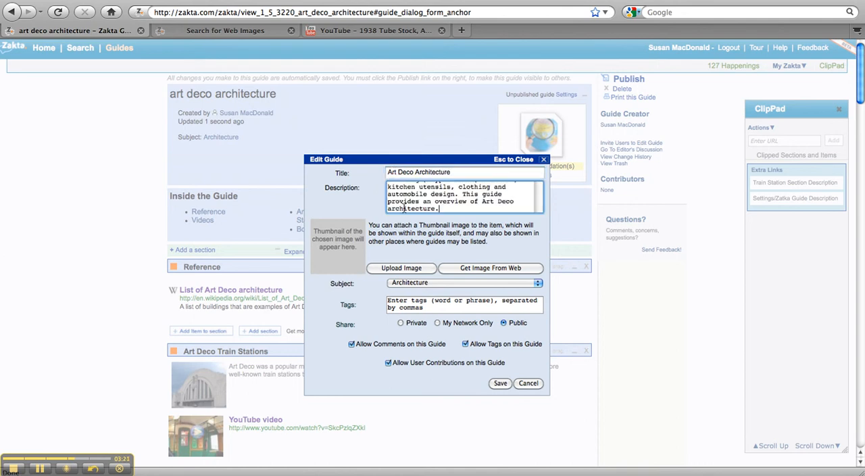
Search the web for guide thumbnail images of Art Deco Architecture and copy the image location of the yellow building from frontdoor.com
click(472, 271)
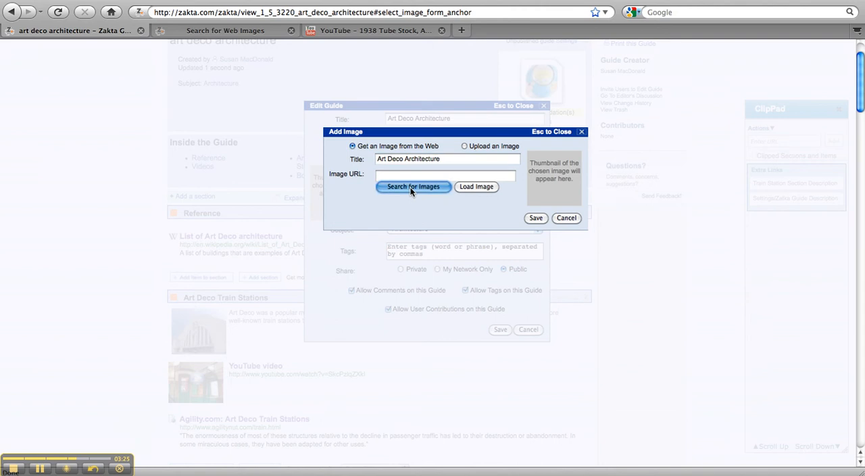
click(410, 191)
click(213, 31)
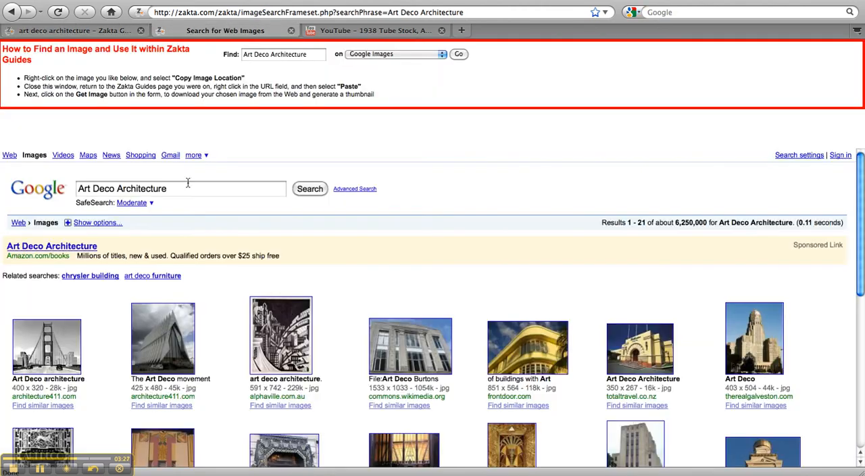
right_click(535, 347)
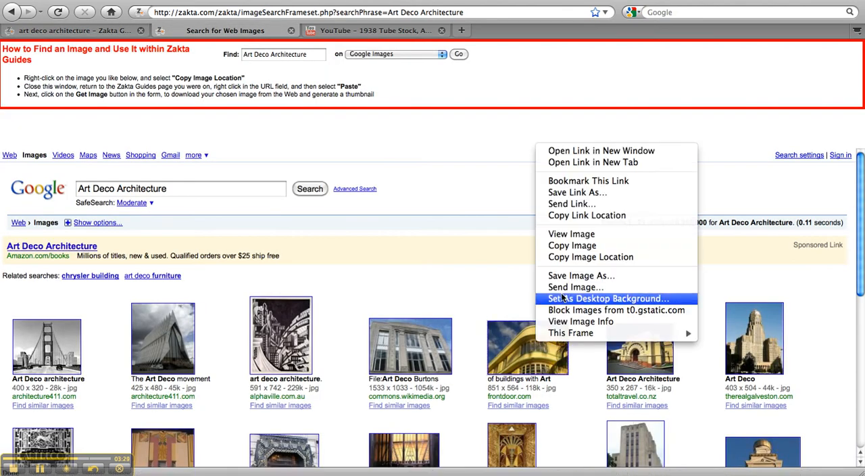
click(589, 257)
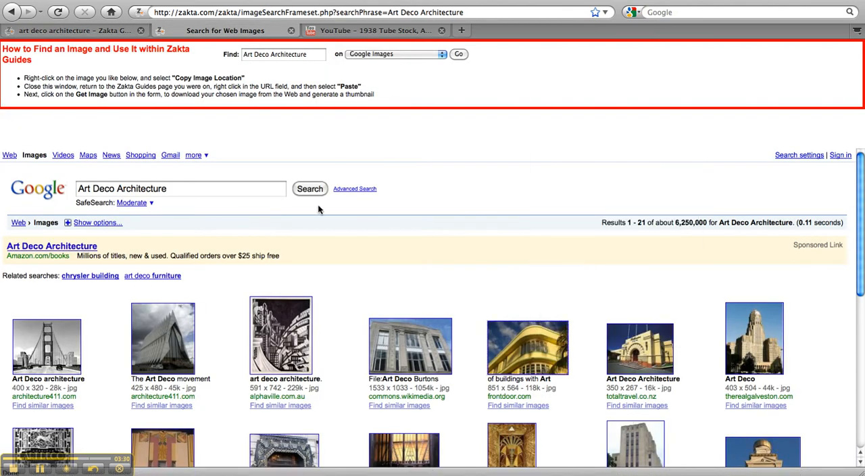
Load the copied image URL as the guide's thumbnail in the Zakta guide and save the image
click(27, 31)
click(383, 177)
key(super+v)
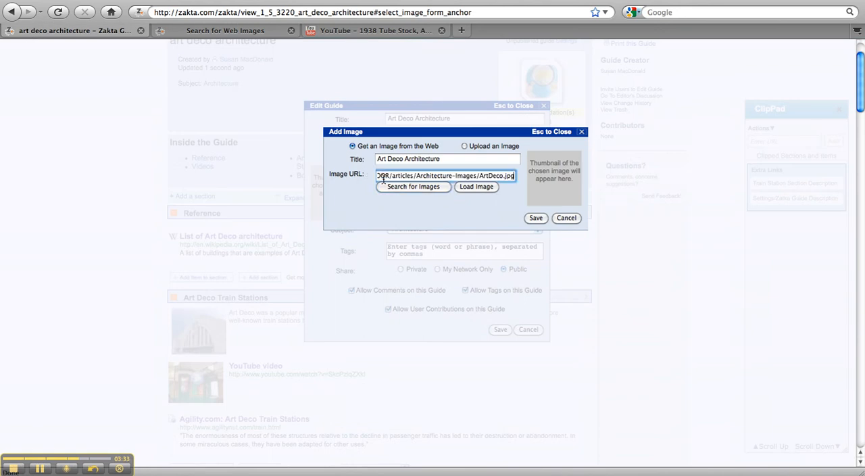
click(471, 188)
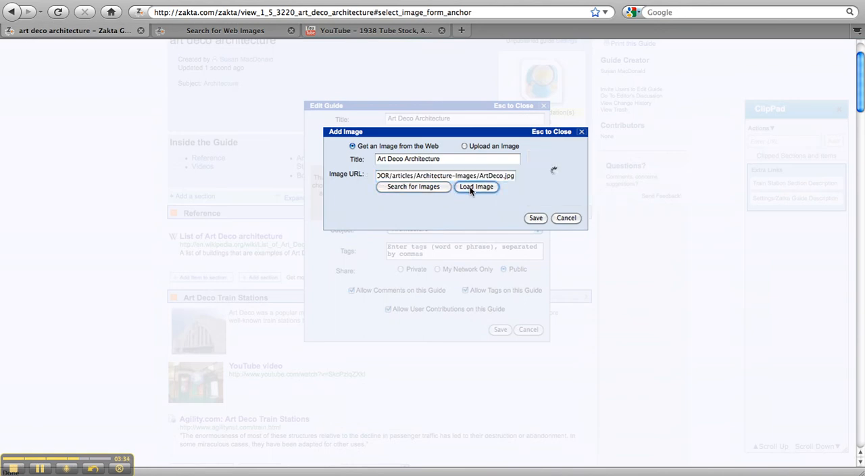
click(534, 218)
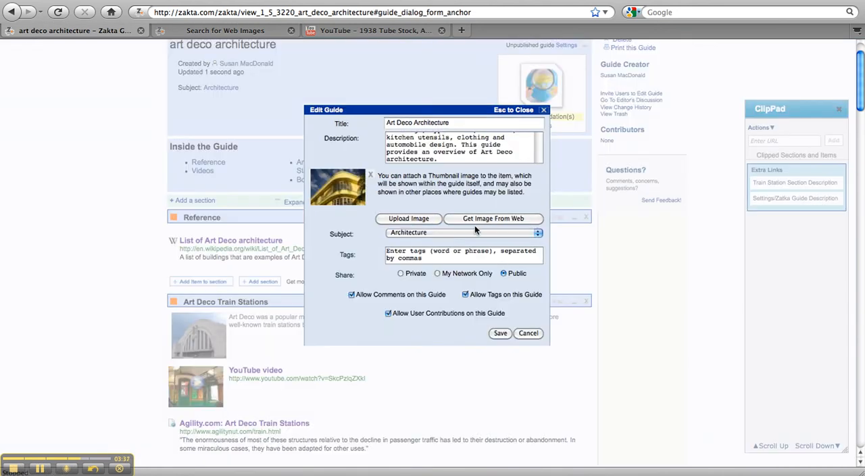
Keep Architecture as the guide's subject, enter the tags "art deco, architecture", and save the guide settings
click(454, 233)
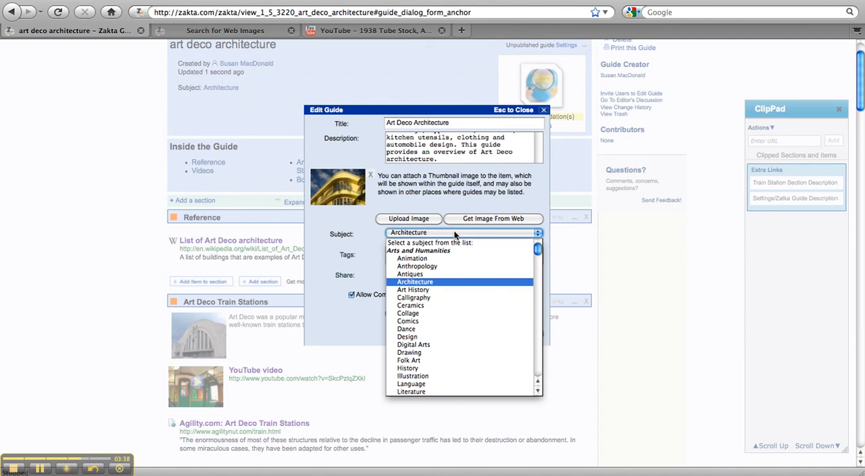
click(419, 283)
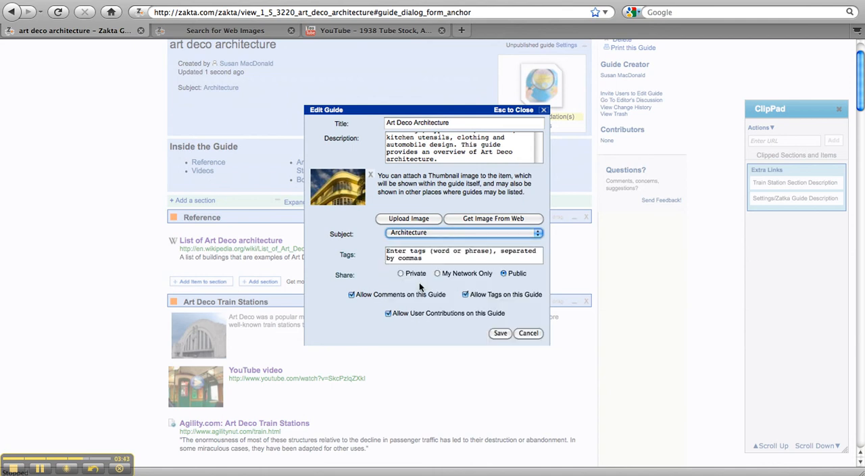
click(429, 258)
text(art d)
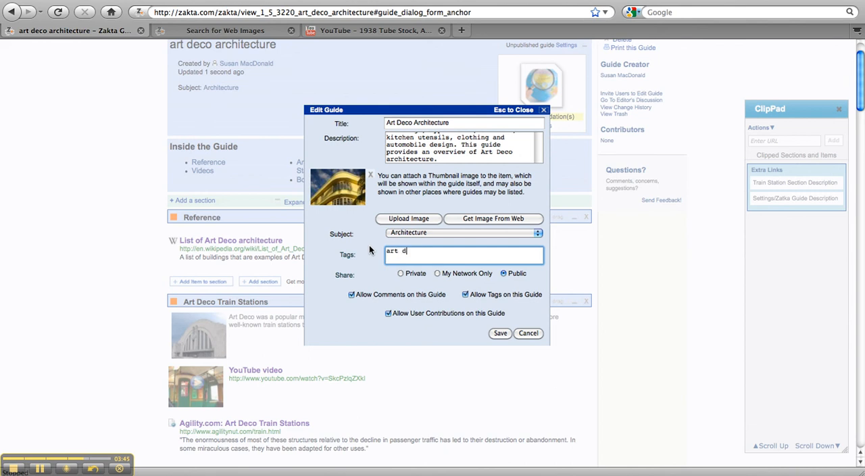
text(eco, architecture)
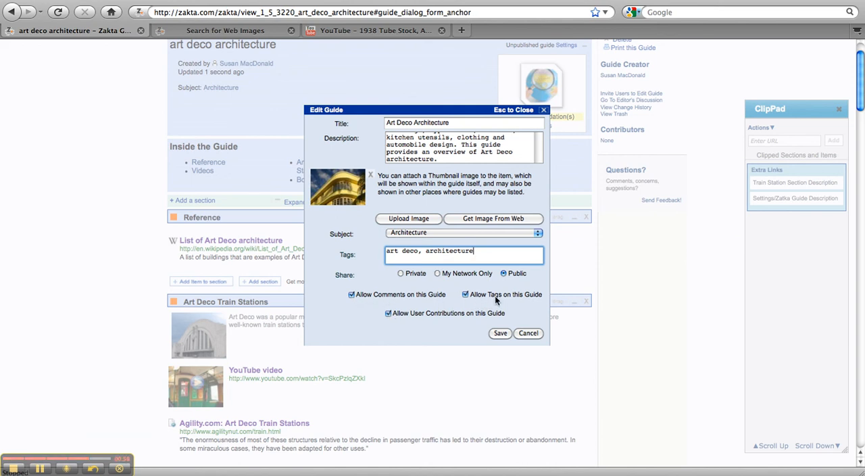
click(500, 333)
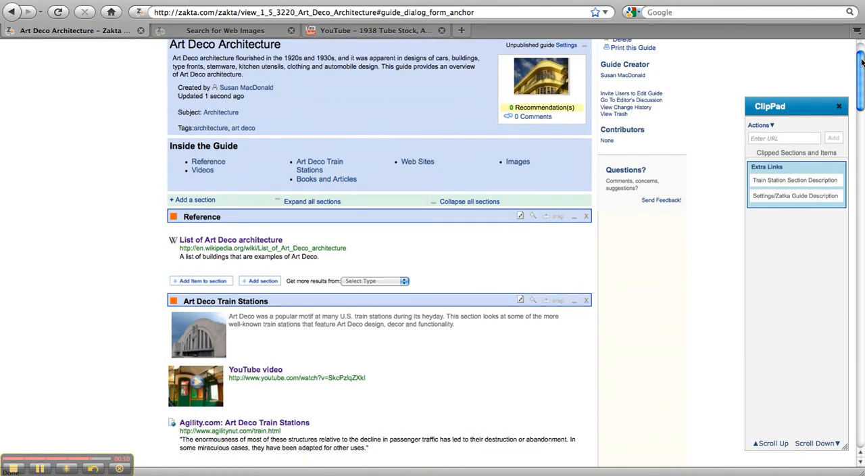
Publish the Art Deco Architecture guide with Public sharing and dismiss the publication confirmation
scroll(486, 111, up, 2)
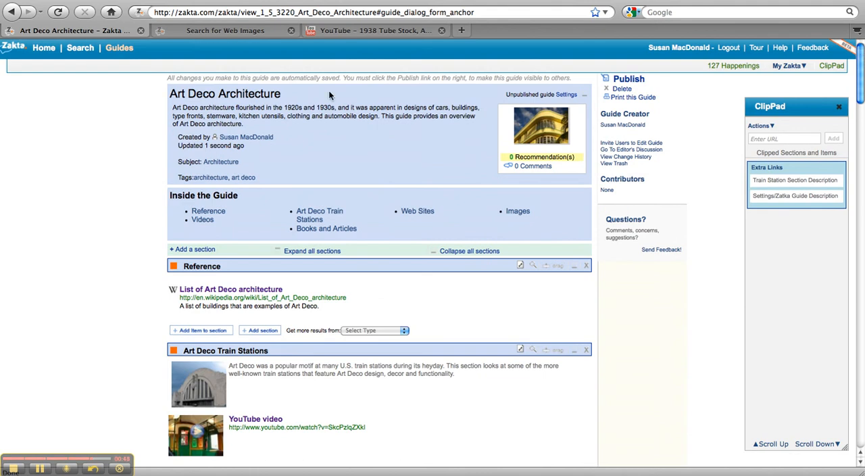
click(623, 78)
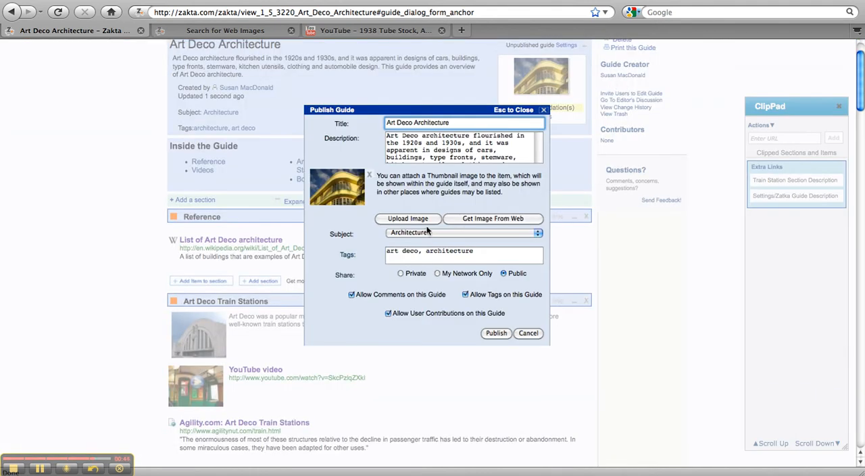
click(497, 334)
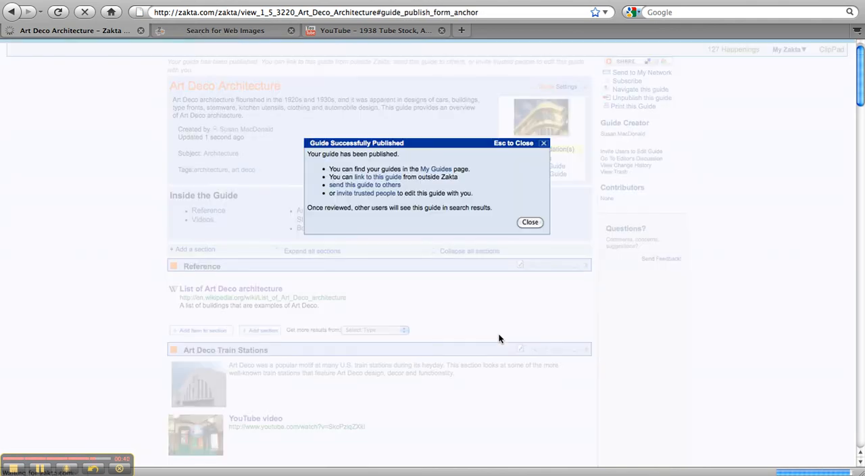
click(529, 224)
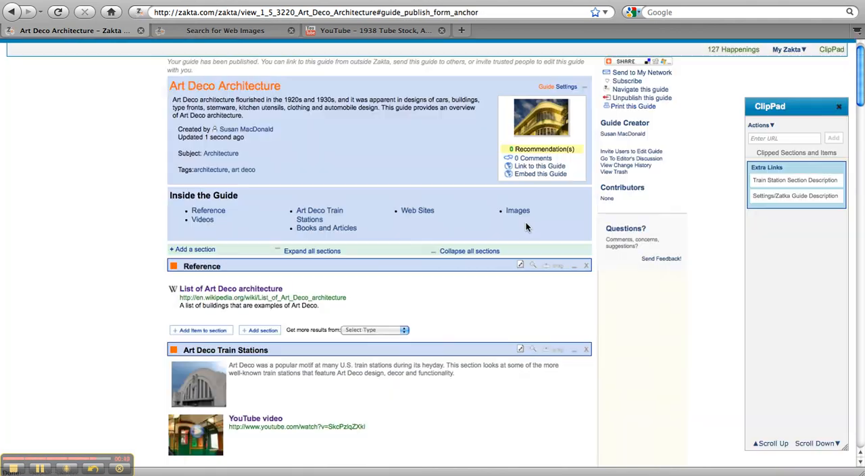